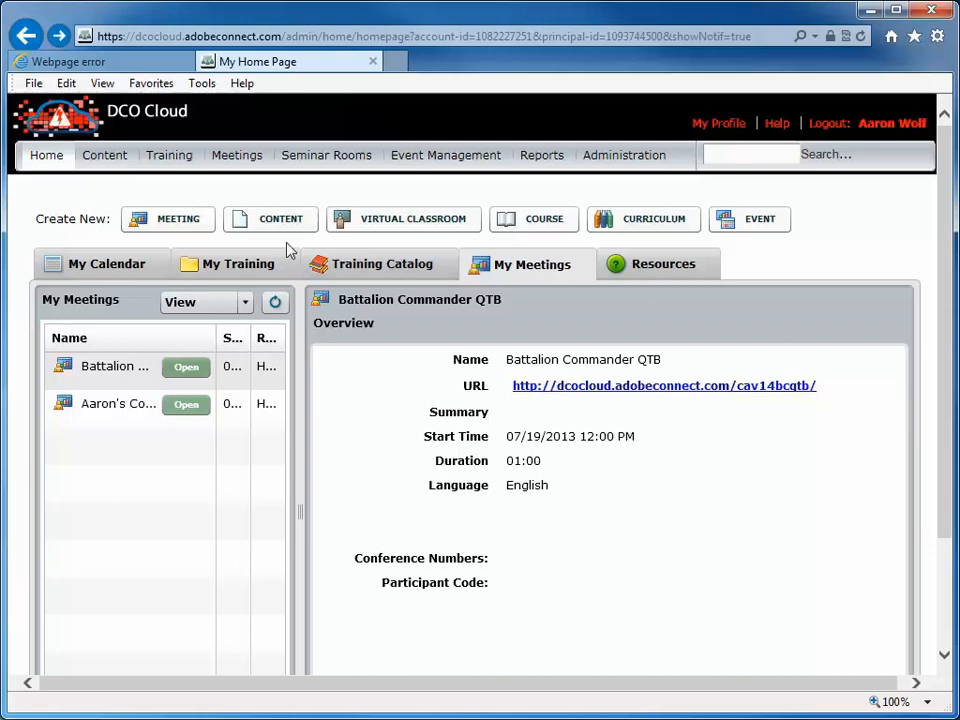
# From the DCO Cloud home page, start a new meeting via Create New > Meeting
pyautogui.click(176, 219)
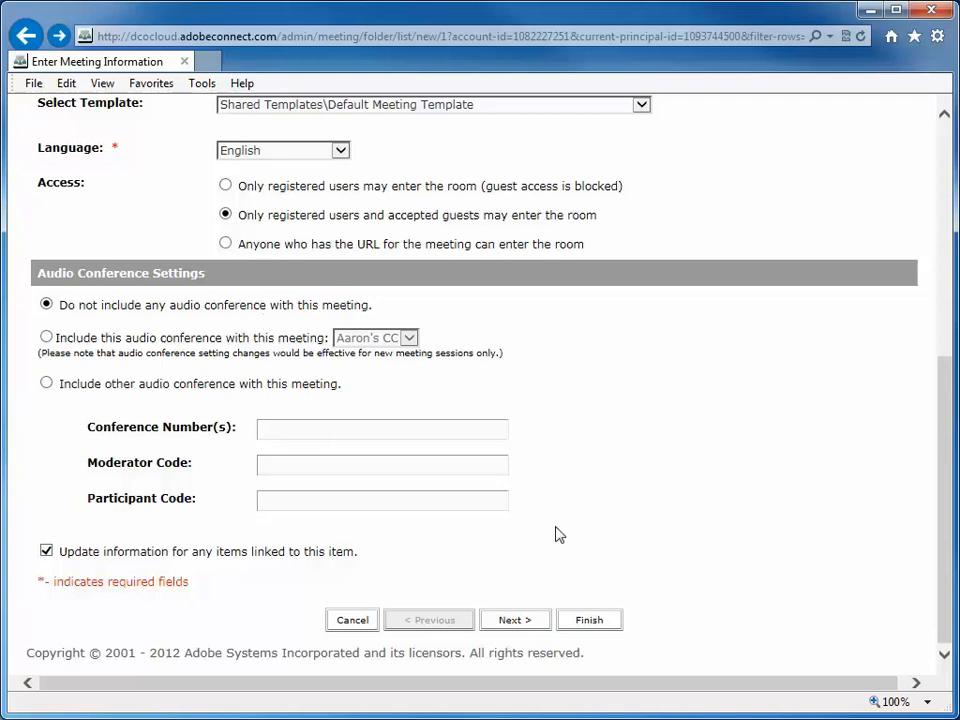
# Accept the meeting details for Battalion Commander QTB and continue to participant selection
pyautogui.click(516, 624)
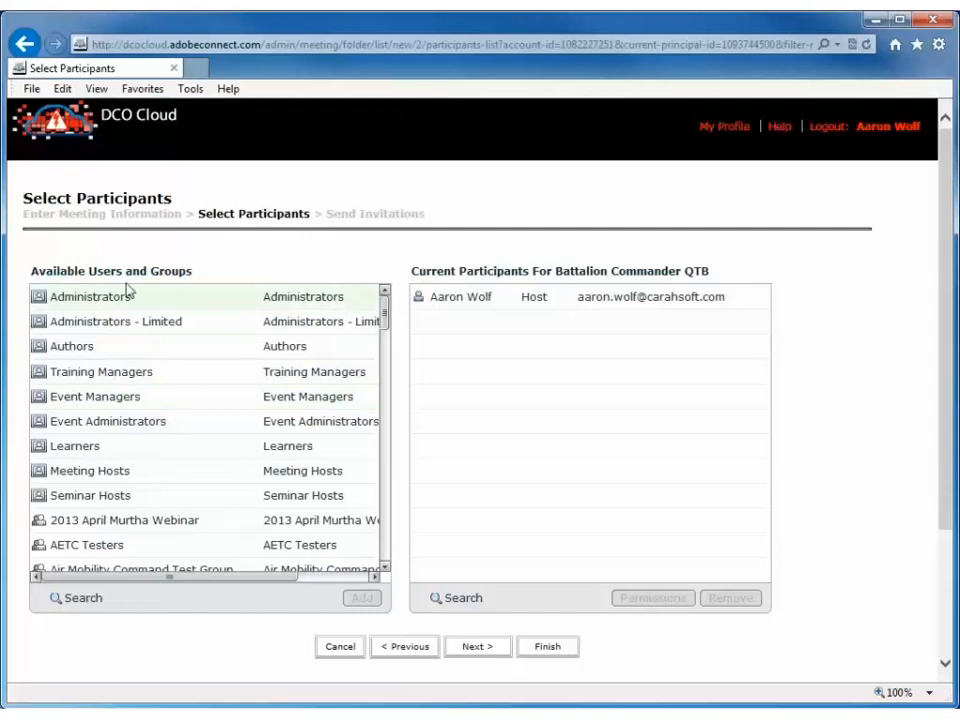
# Search for the second user by name, add them, and set their role to Presenter
pyautogui.click(84, 598)
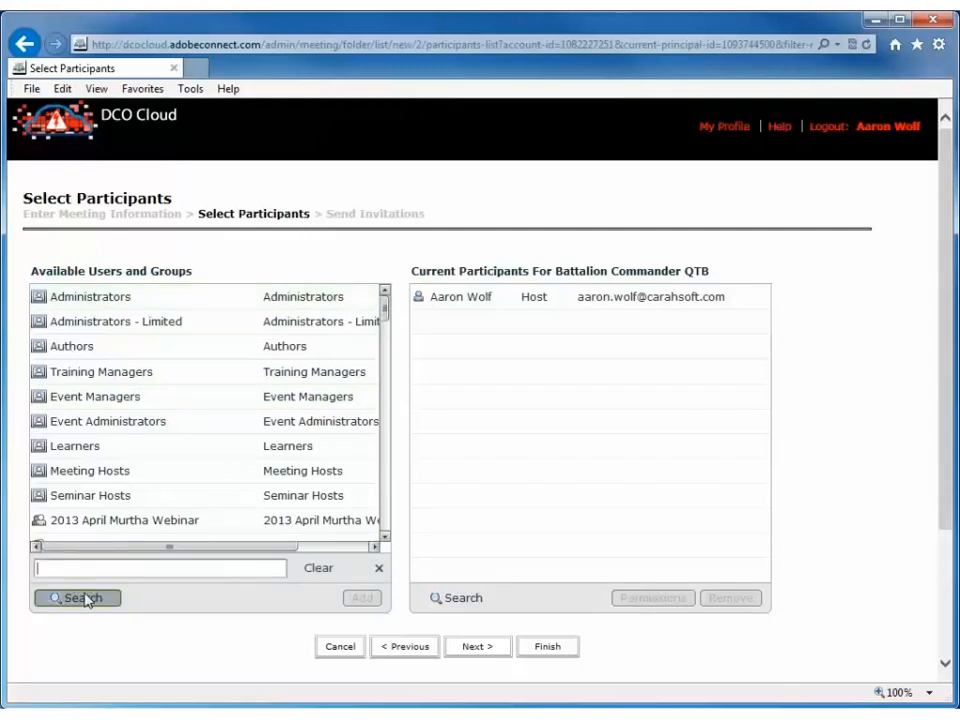
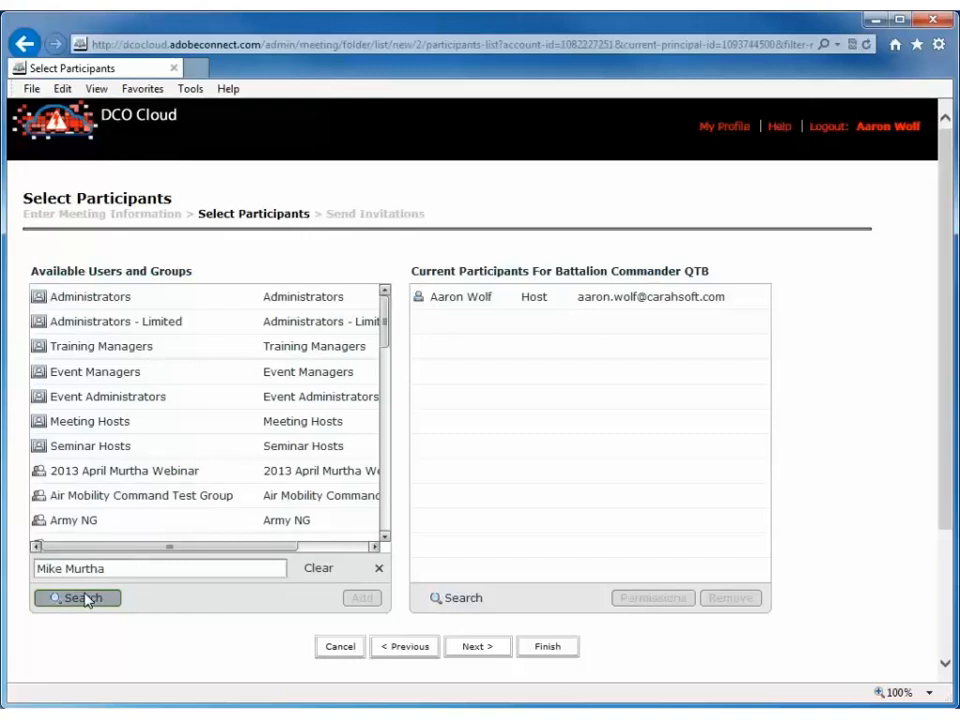
pyautogui.click(84, 598)
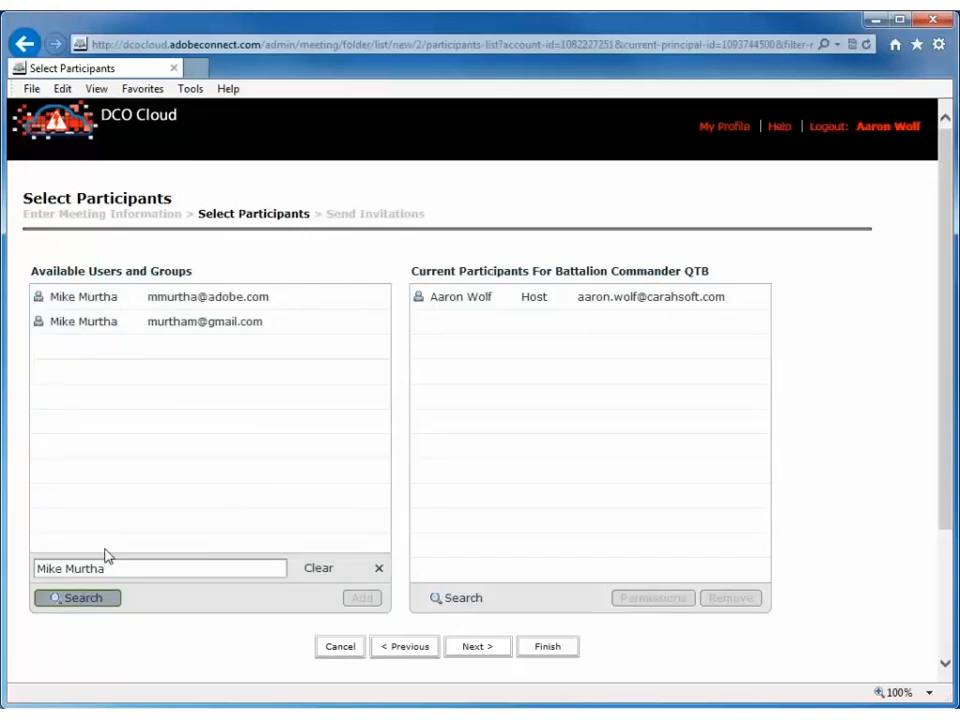
pyautogui.click(94, 296)
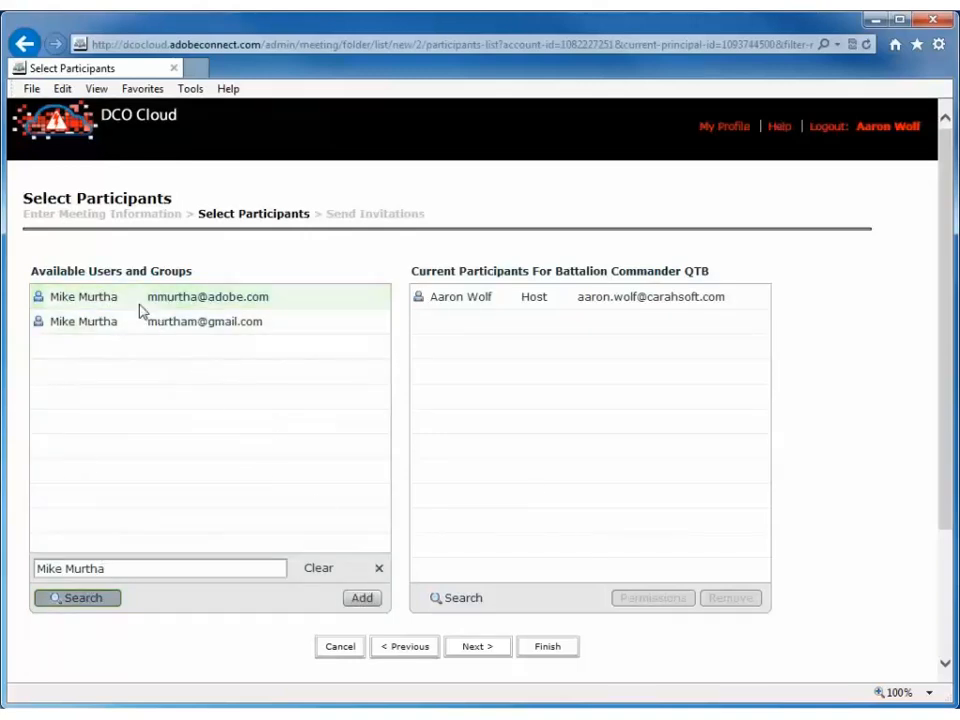
pyautogui.click(366, 600)
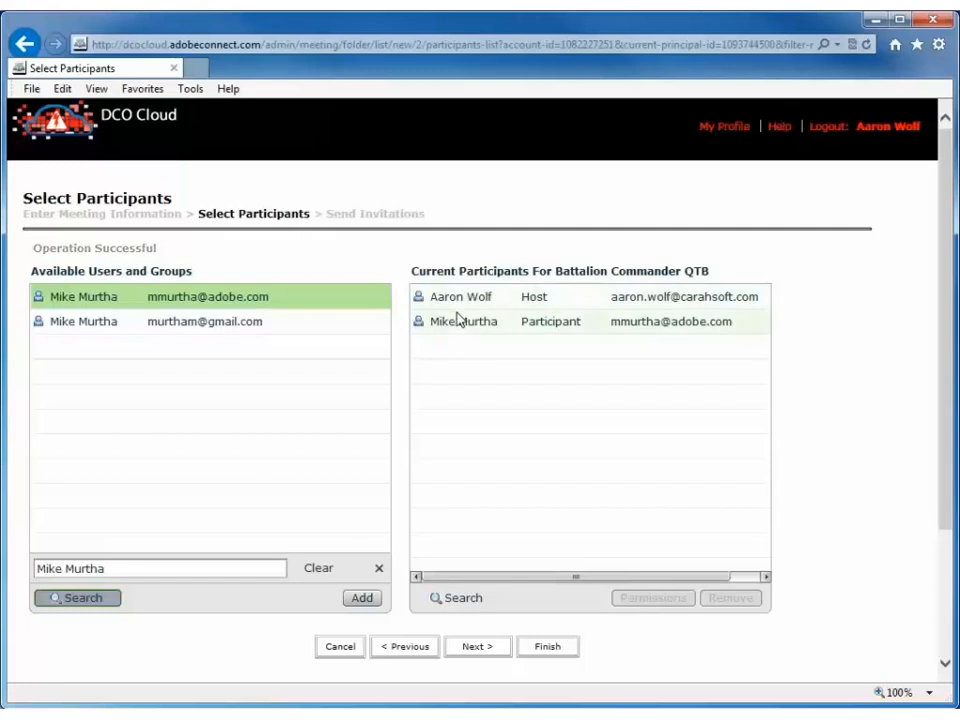
pyautogui.click(483, 335)
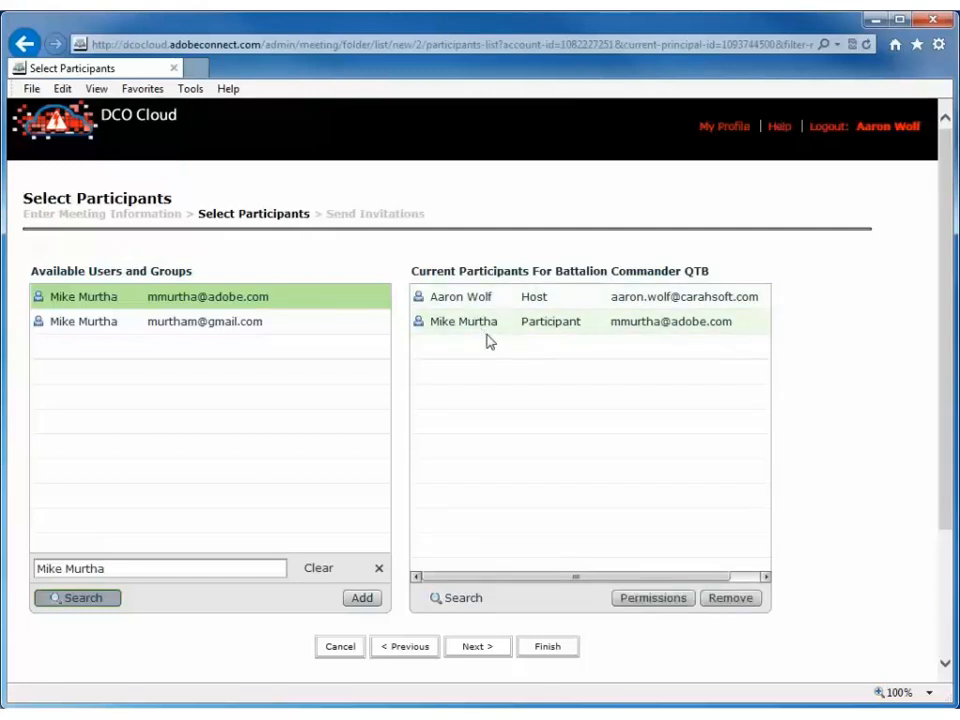
pyautogui.click(666, 598)
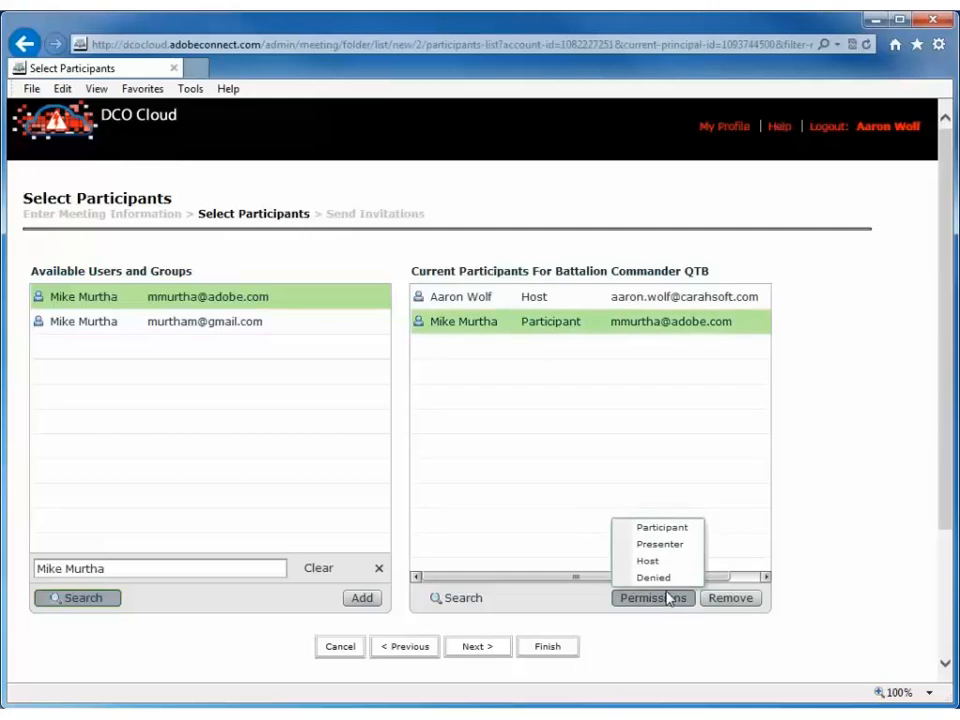
pyautogui.click(662, 546)
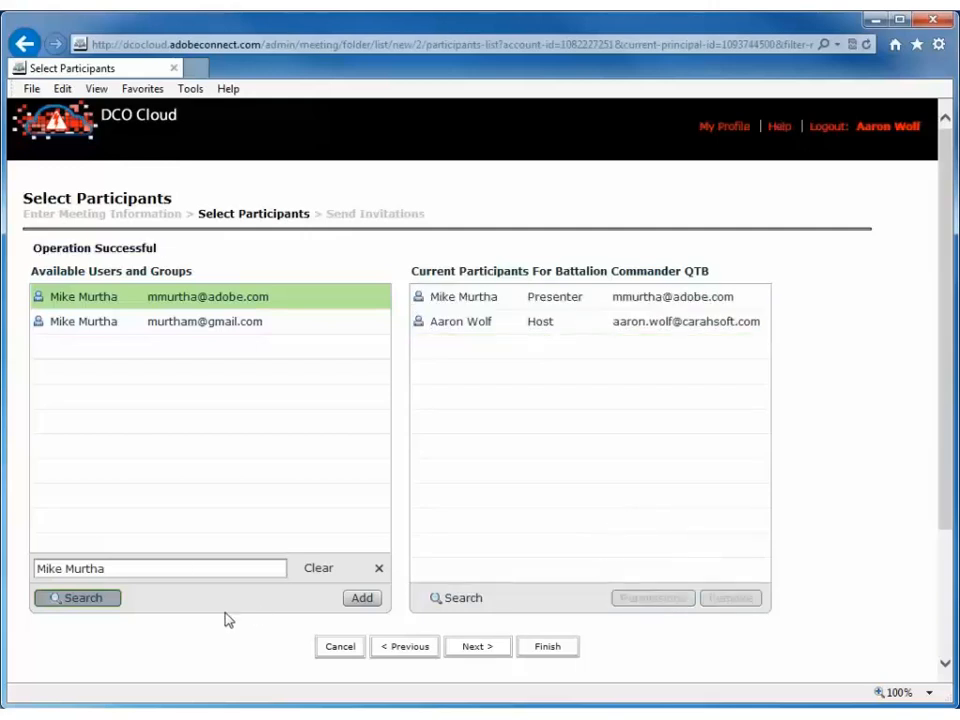
pyautogui.tripleClick(152, 568)
# Find the third user by first name, add them, and give them the Host role
pyautogui.write('Ashley')
pyautogui.press('Return')
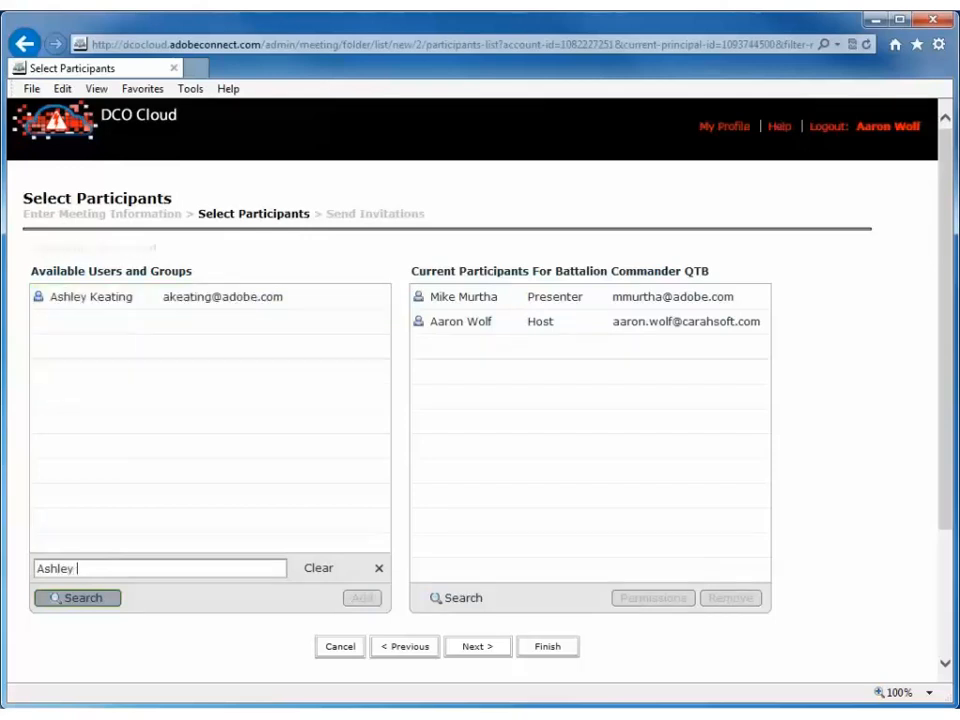
pyautogui.click(117, 301)
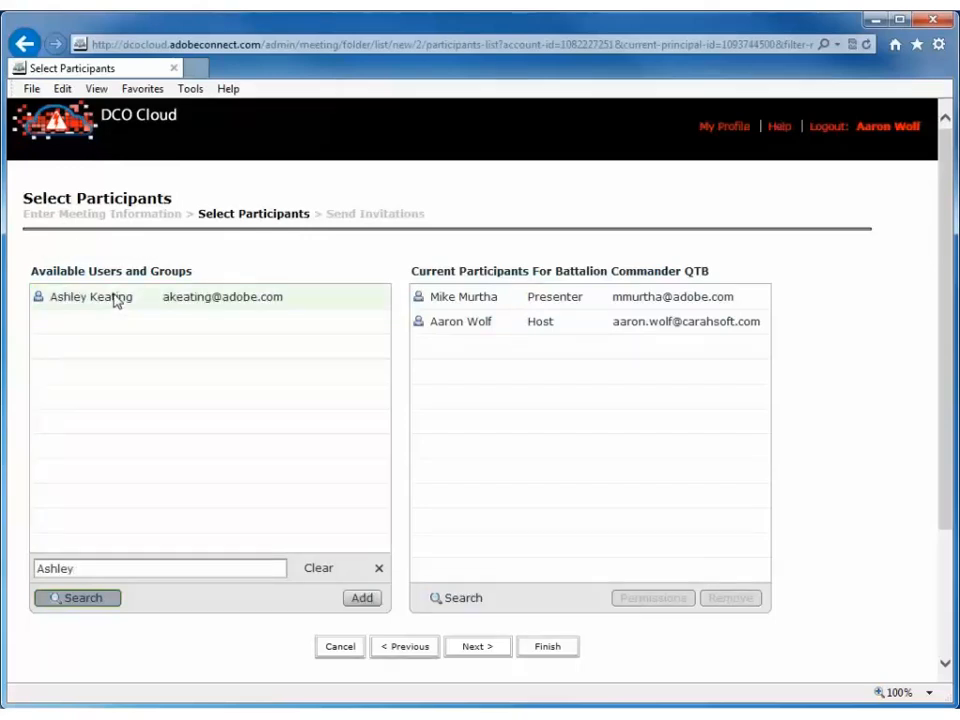
pyautogui.click(364, 599)
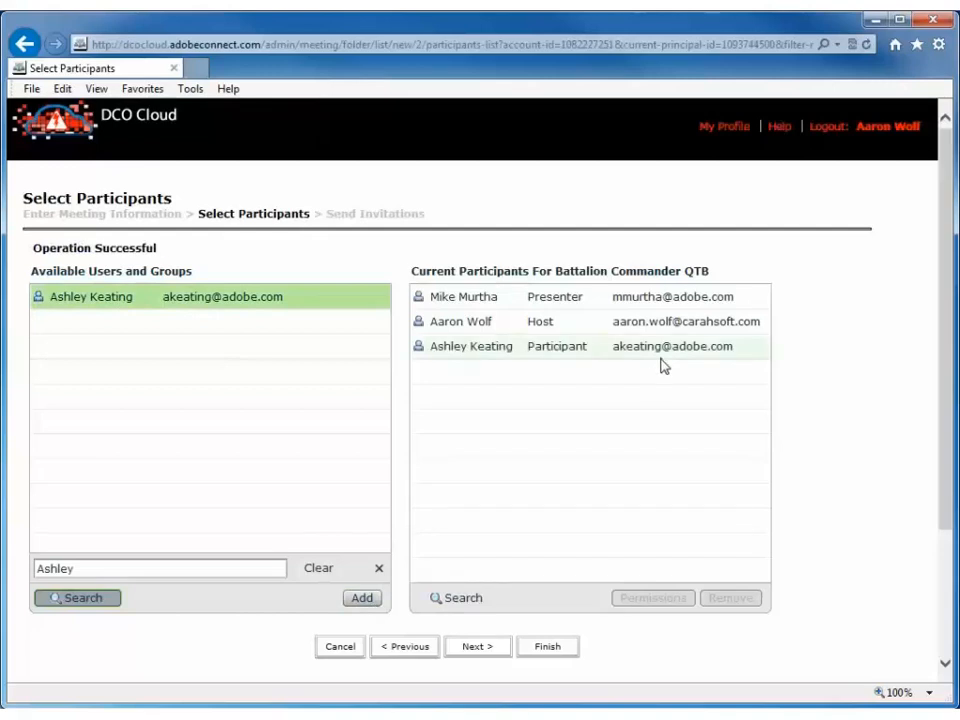
pyautogui.click(662, 350)
pyautogui.click(656, 599)
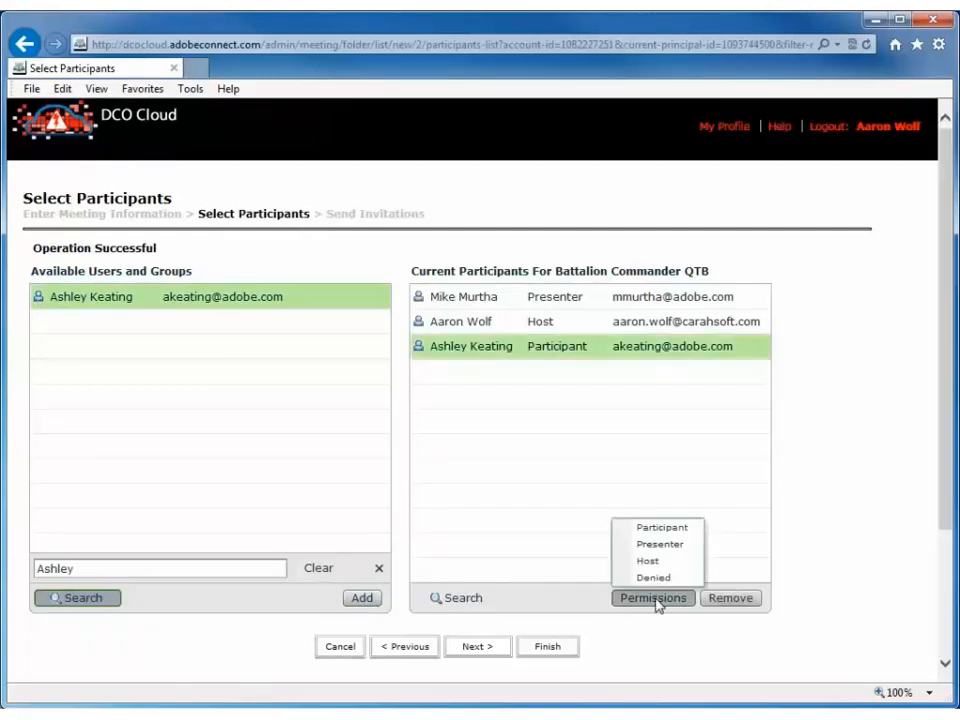
pyautogui.click(661, 562)
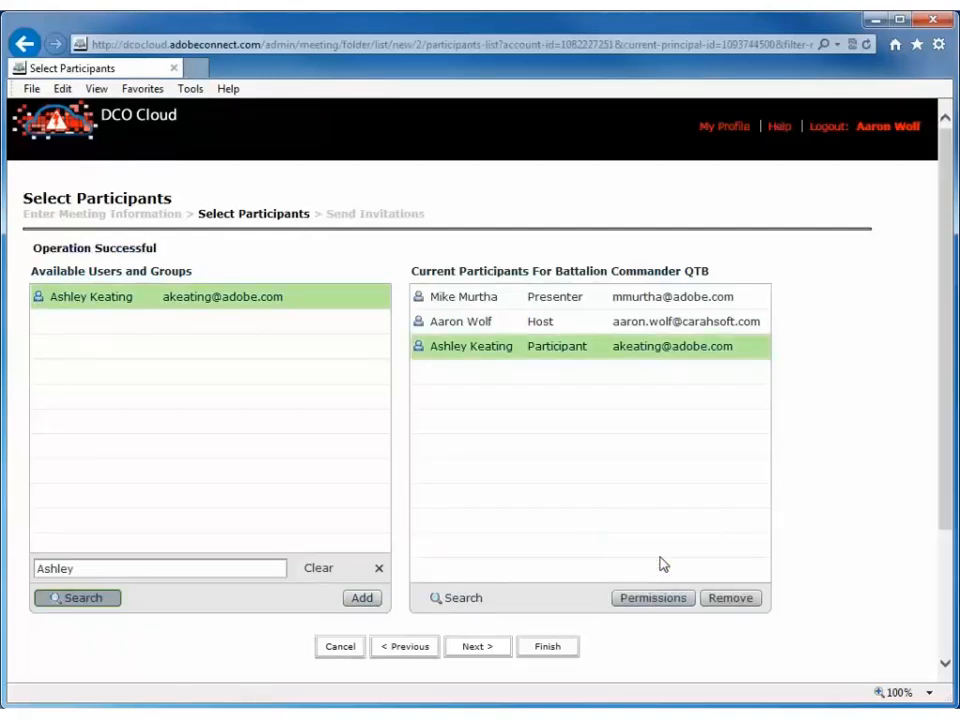
# Search for the fourth user by full name and add them as a Participant
pyautogui.doubleClick(58, 568)
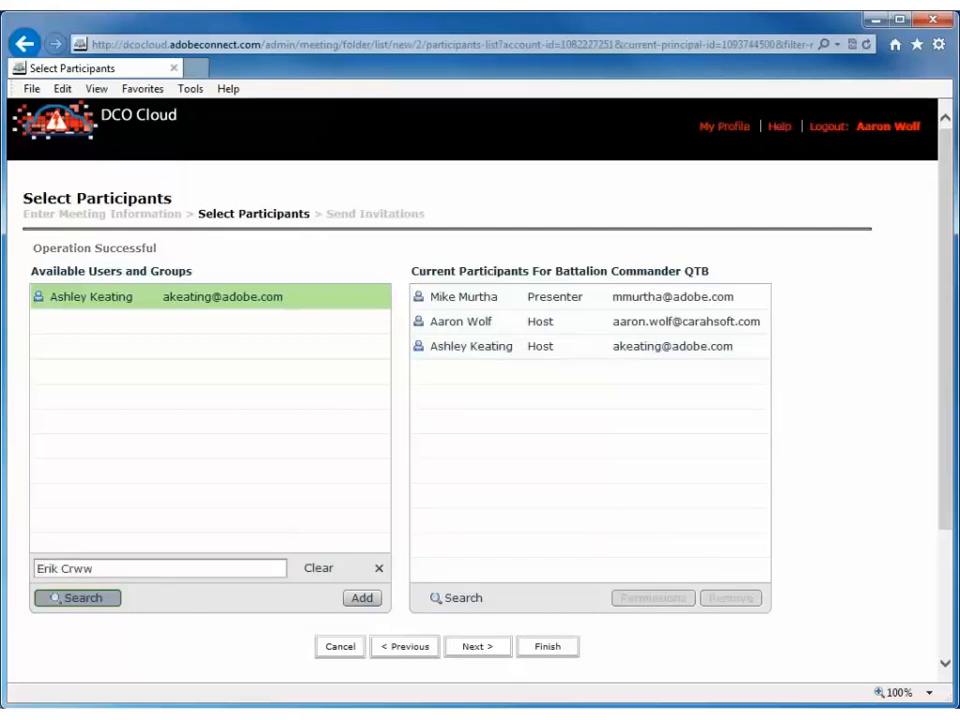
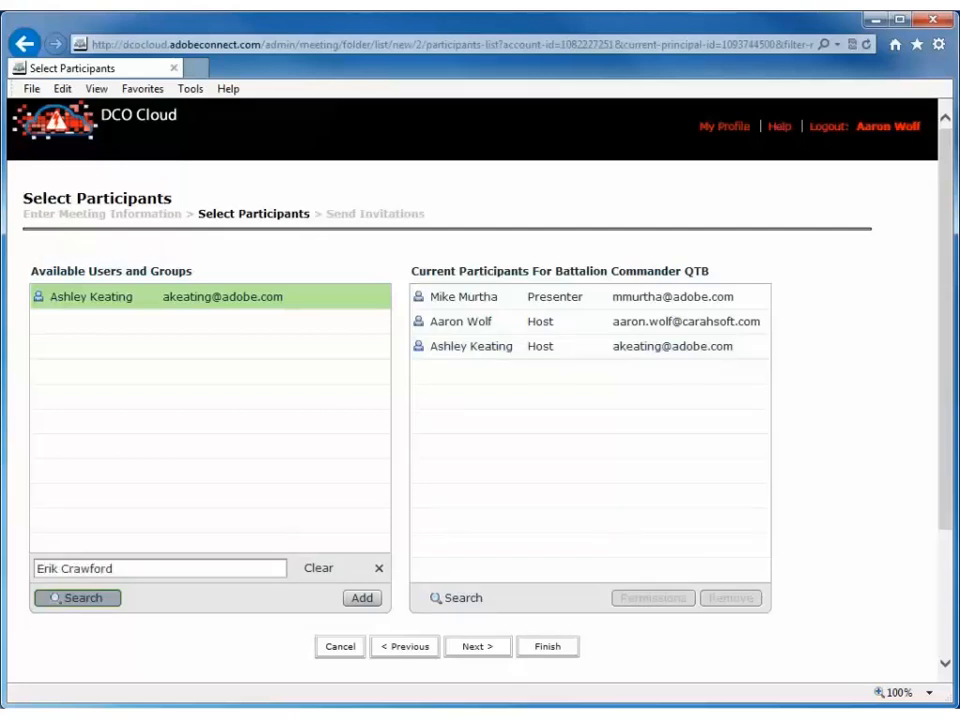
pyautogui.press('Return')
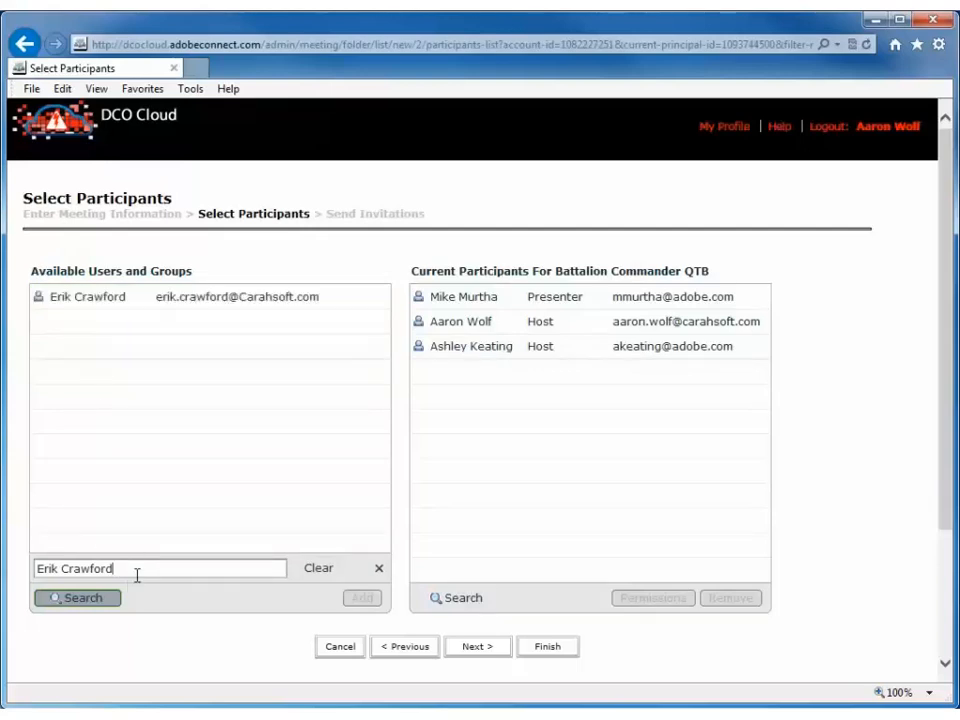
pyautogui.click(107, 297)
pyautogui.click(362, 598)
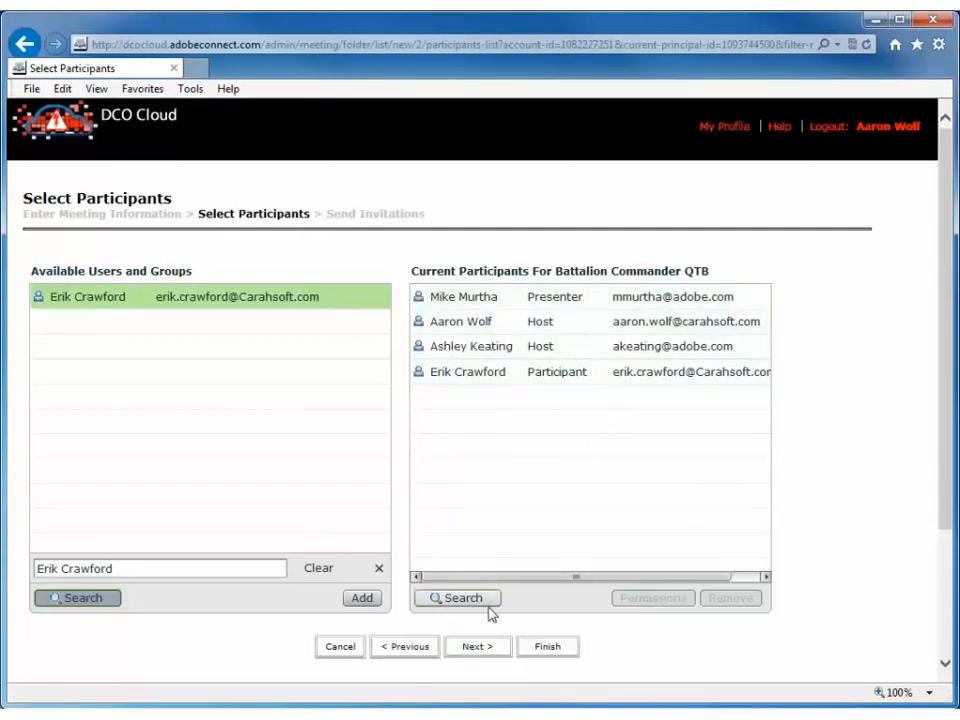
# Finish participants and send invitations to All Hosts, Presenters and Participants
pyautogui.click(542, 656)
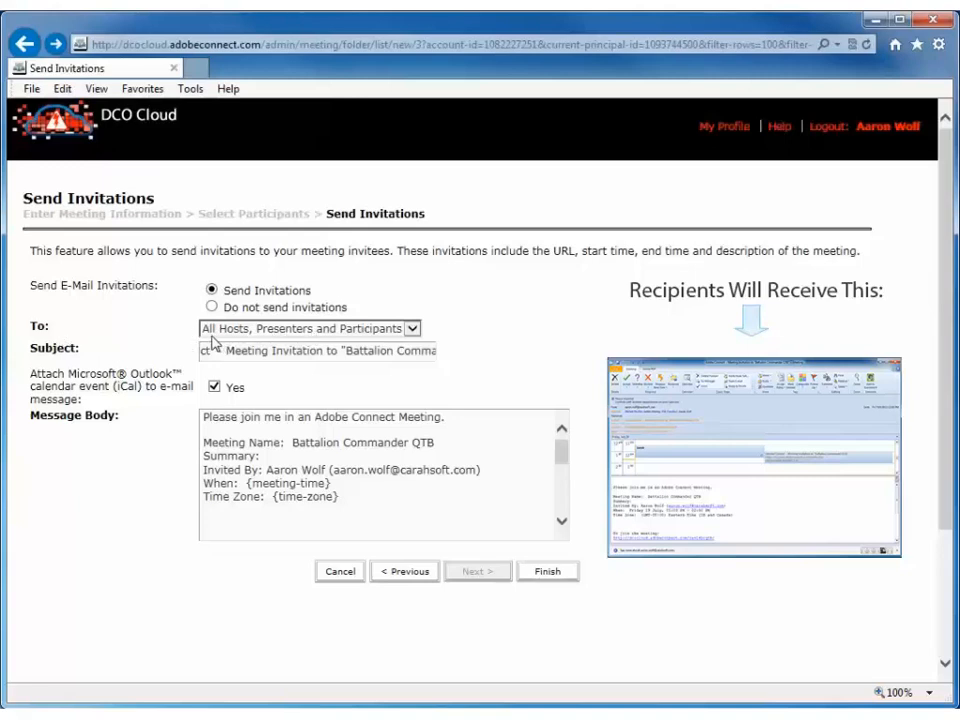
pyautogui.click(380, 333)
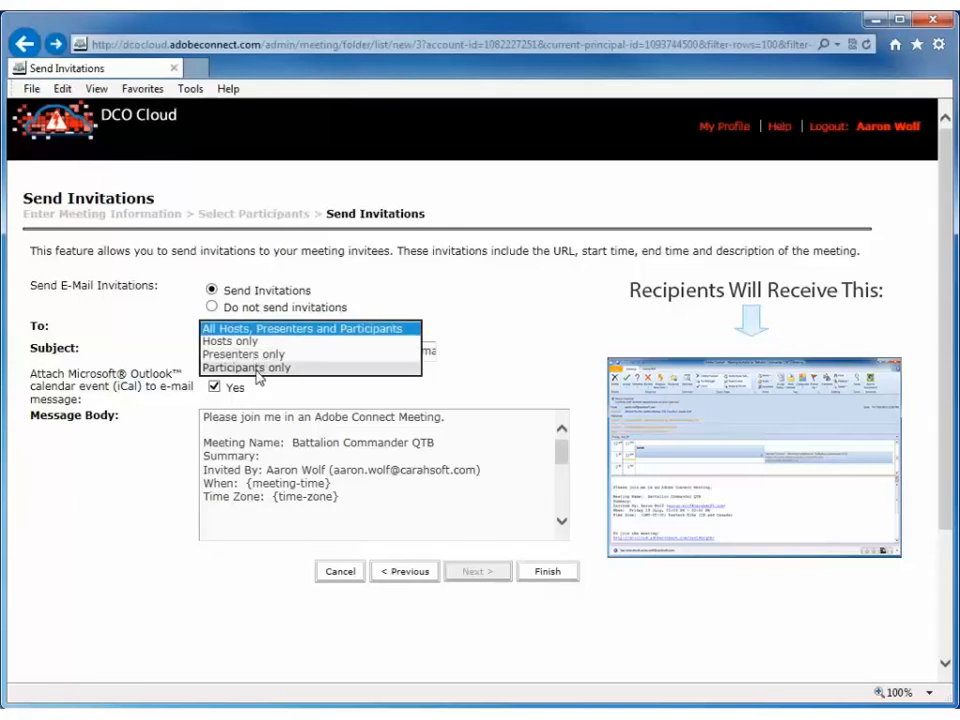
pyautogui.click(566, 369)
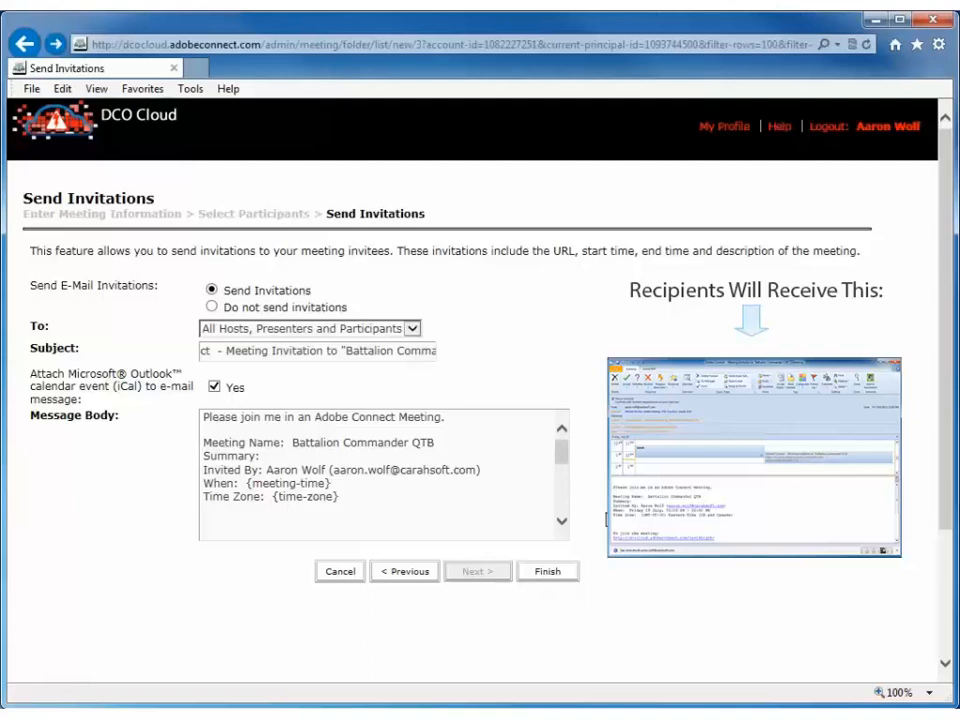
# Send the invitations, then bring the open Battalion Commander QTB meeting room window into view
pyautogui.click(549, 575)
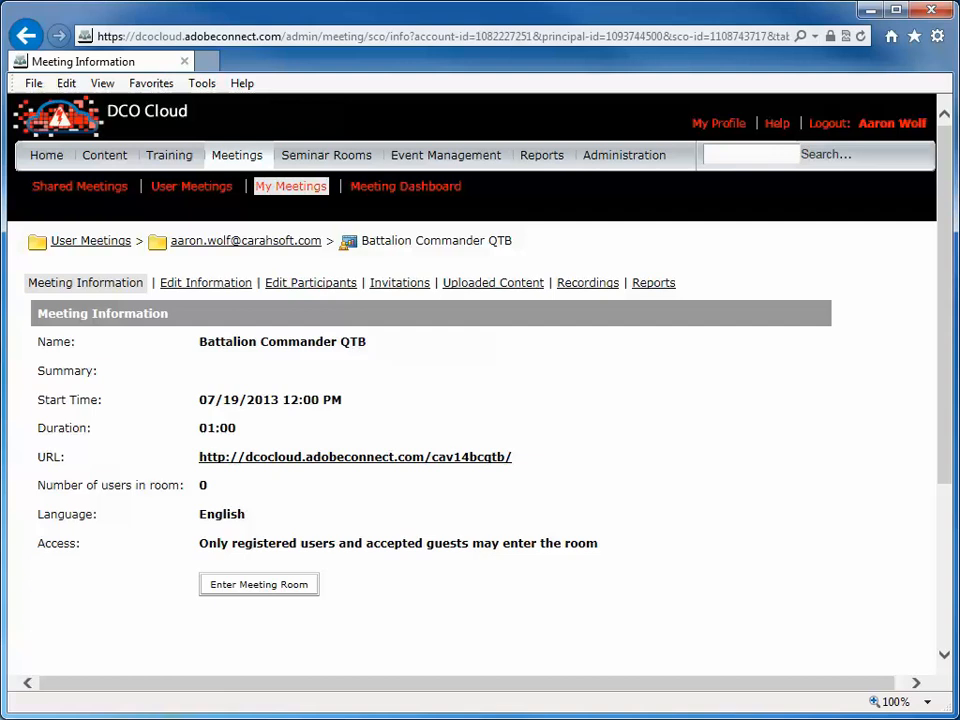
pyautogui.moveTo(958, 270); pyautogui.dragTo(133, 11)
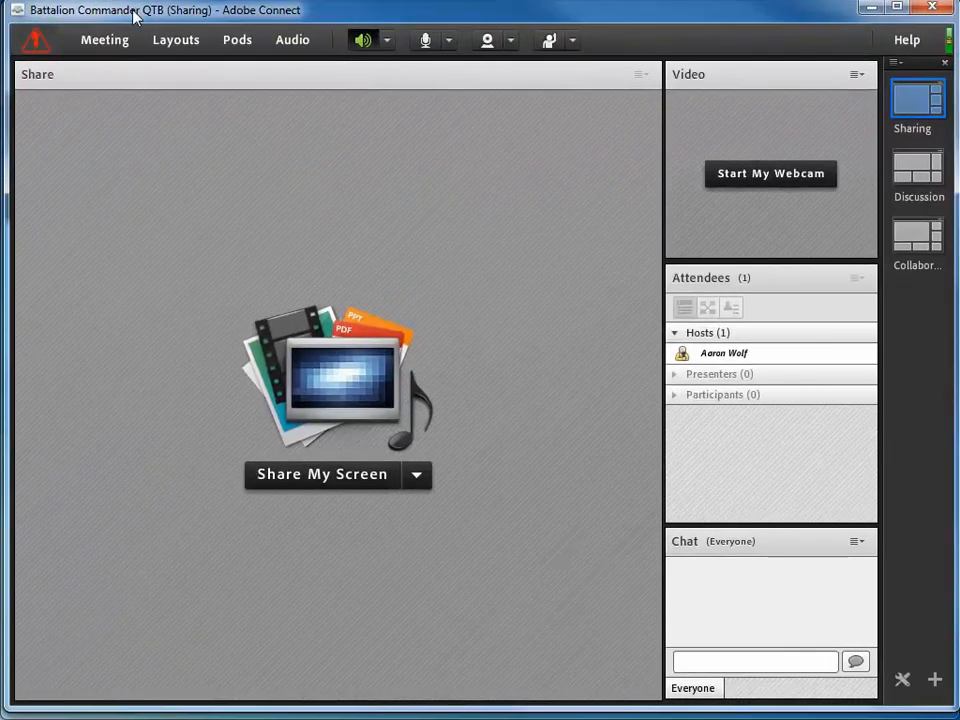